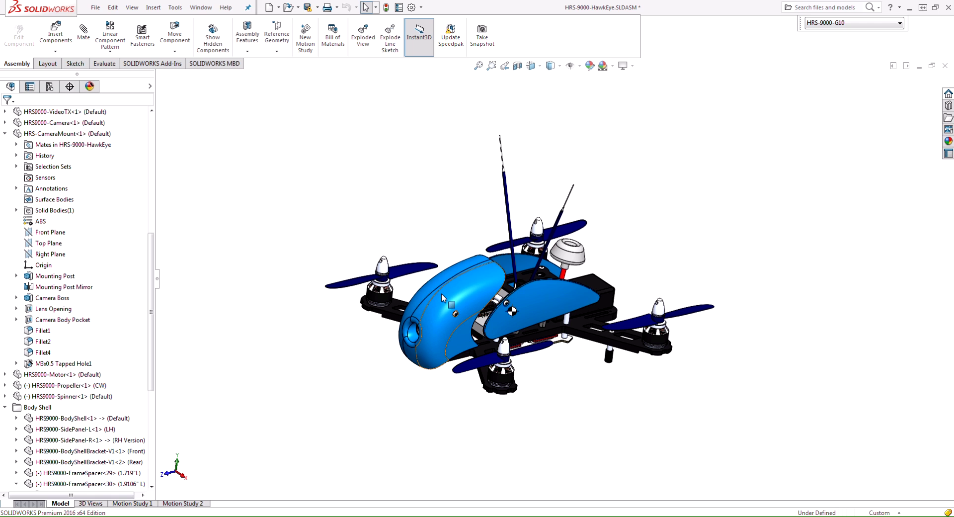
Open the body shell as a separate part and orbit to inspect its Cut-Extrude1 slot
right_click(462, 299)
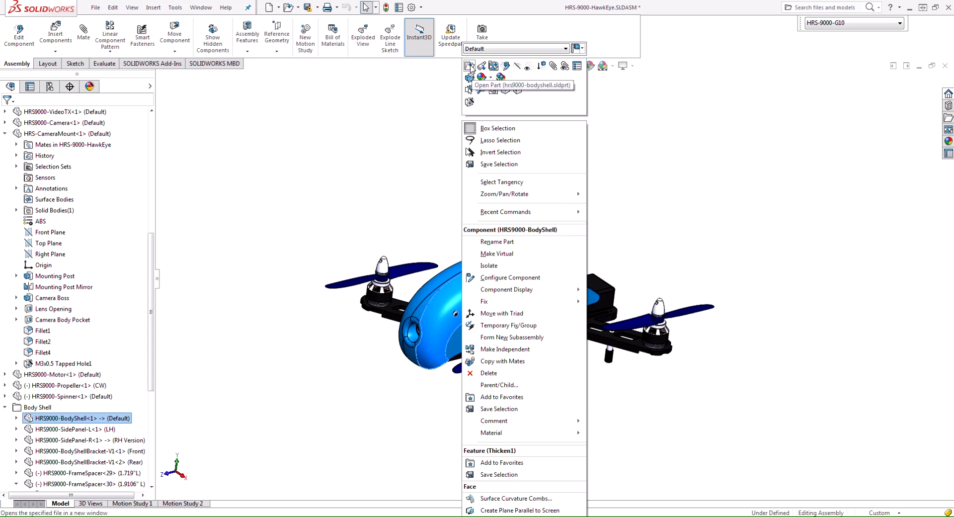
left_click(470, 68)
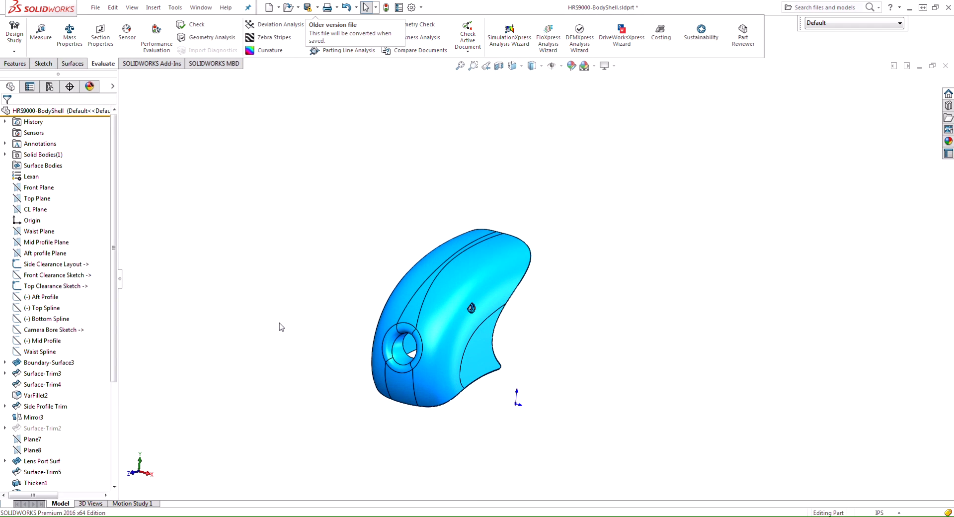
left_click_drag(113, 251, 134, 334)
right_click(29, 483)
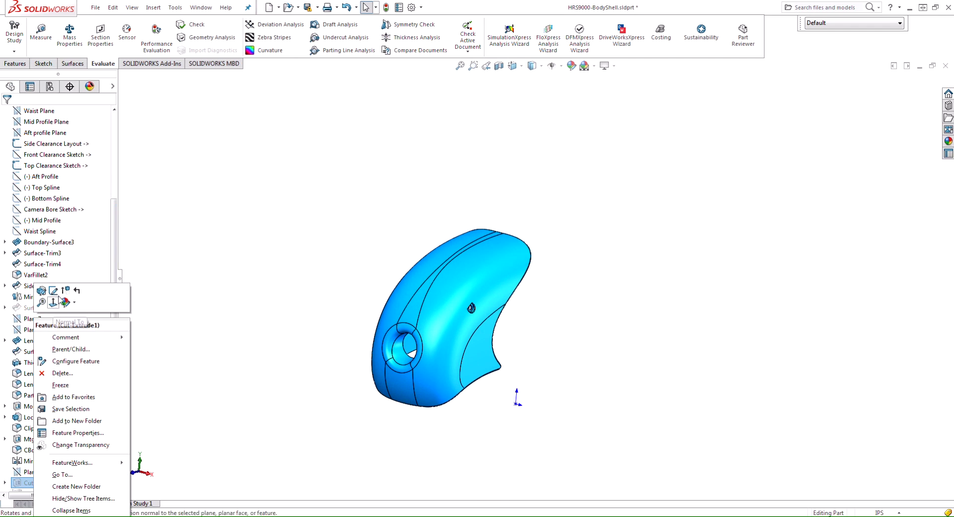
key("Escape")
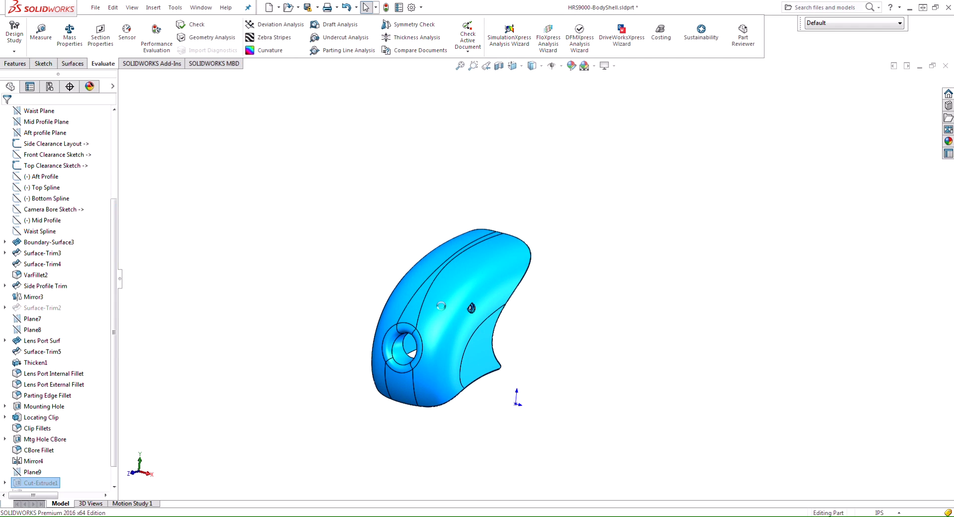
mouse_move(564, 357)
middle_mouse_down()
mouse_move(555, 324)
mouse_move(550, 344)
middle_mouse_up()
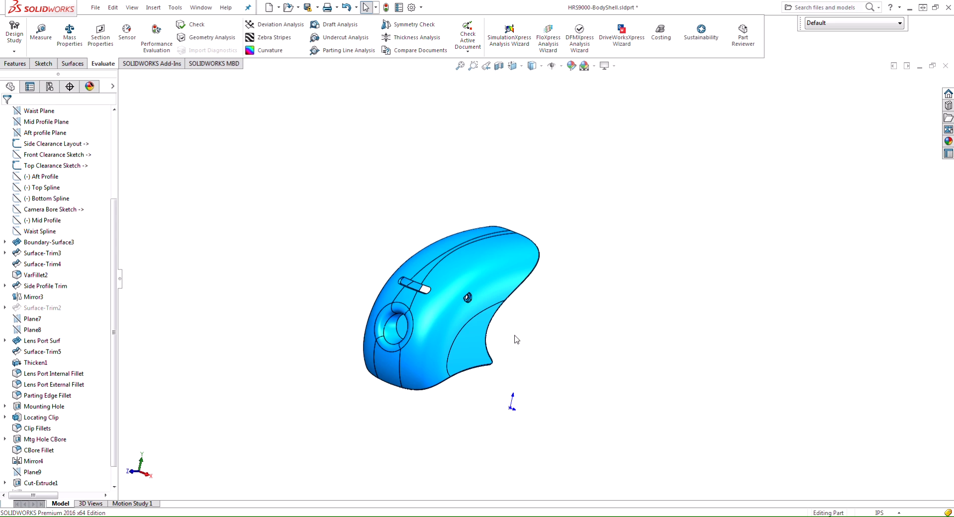
middle_click_drag(516, 337, 457, 326)
Start a Variable Pattern with the Cut-Extrude1 slot as the feature to pattern
left_click(154, 7)
mouse_move(179, 58)
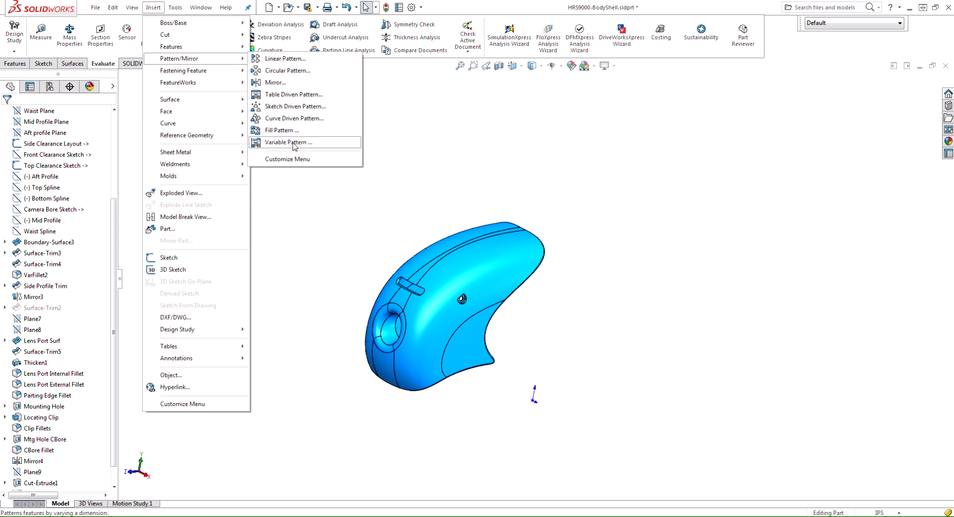
left_click(288, 142)
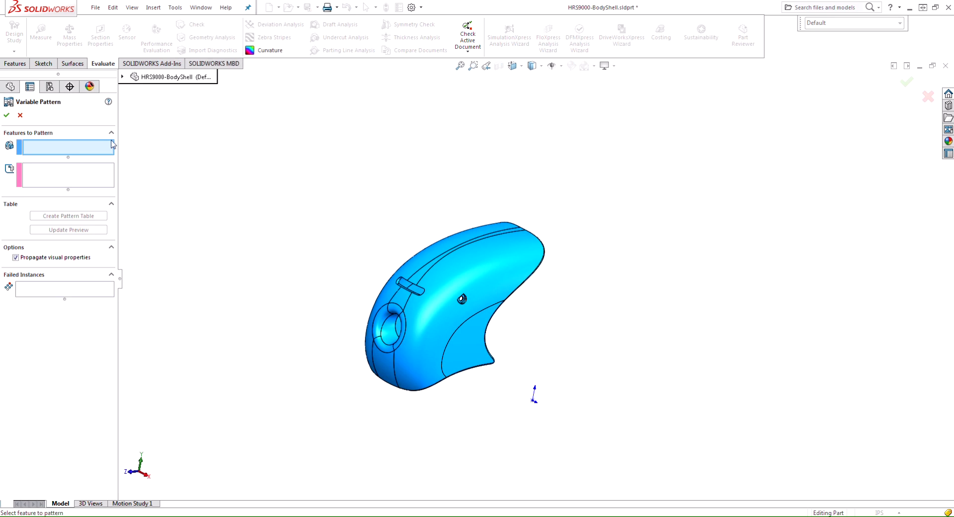
scroll(423, 279, "down", 5)
scroll(440, 318, "down", 5)
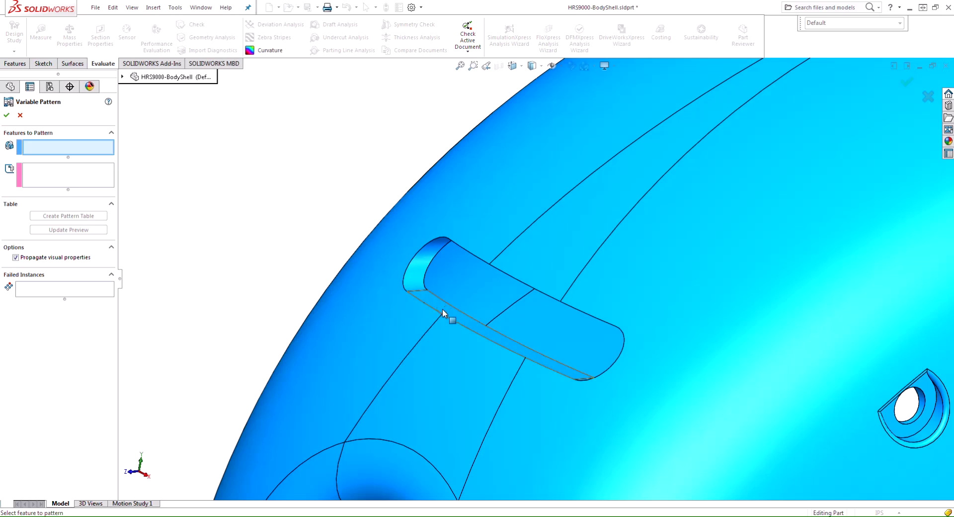
left_click(440, 315)
scroll(438, 315, "up", 5)
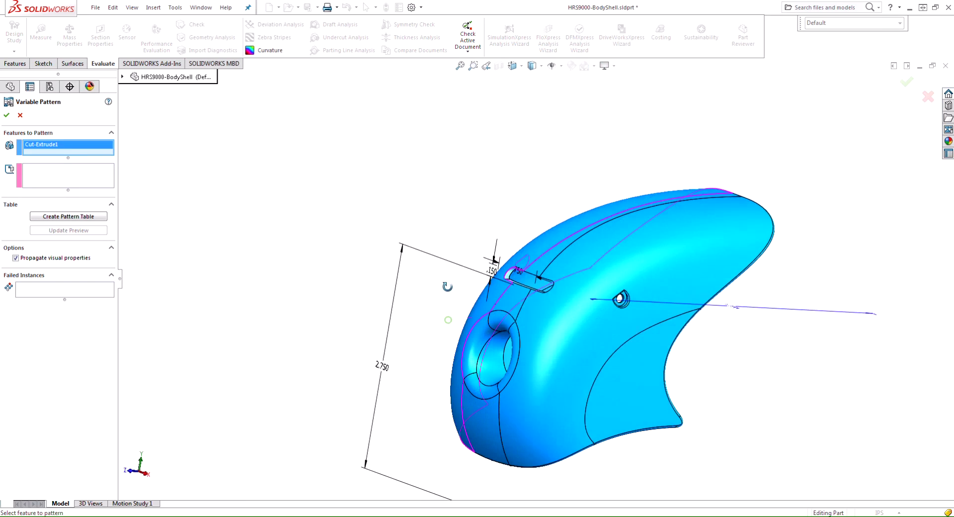
scroll(418, 333, "up", 3)
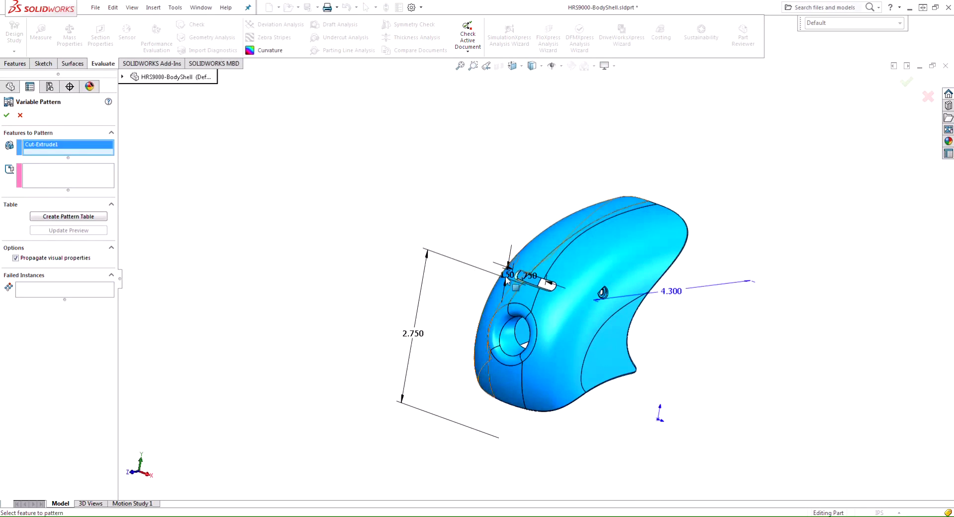
Create the pattern table and add two new instances to it
left_click(80, 222)
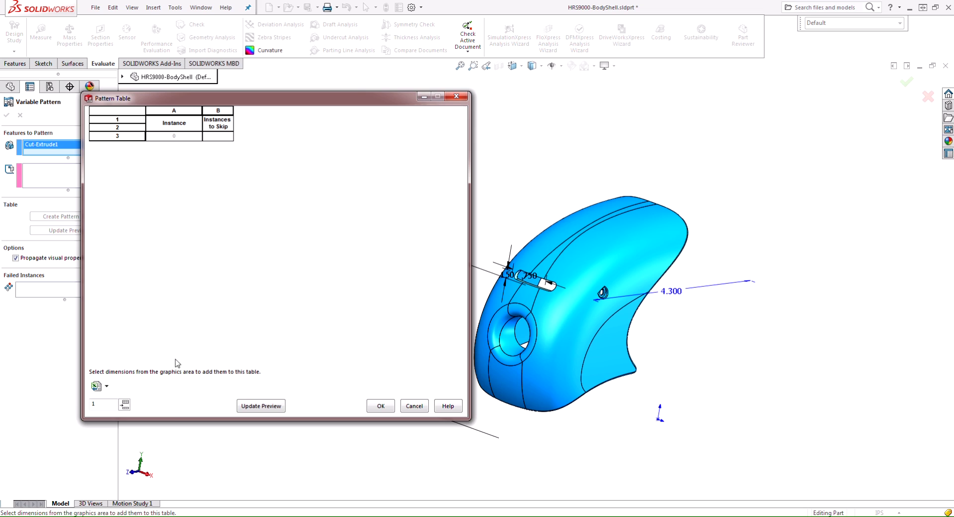
left_click(125, 405)
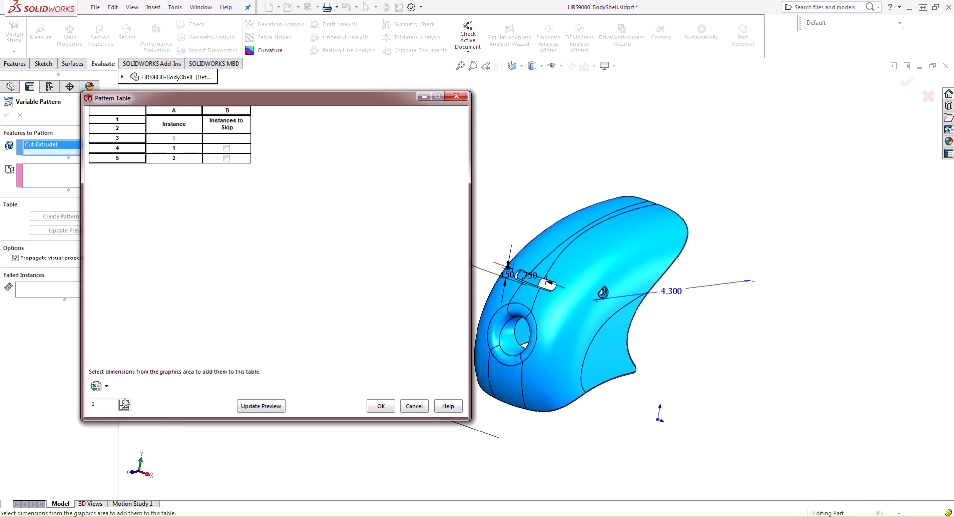
scroll(616, 432, "up", 3)
scroll(577, 380, "up", 3)
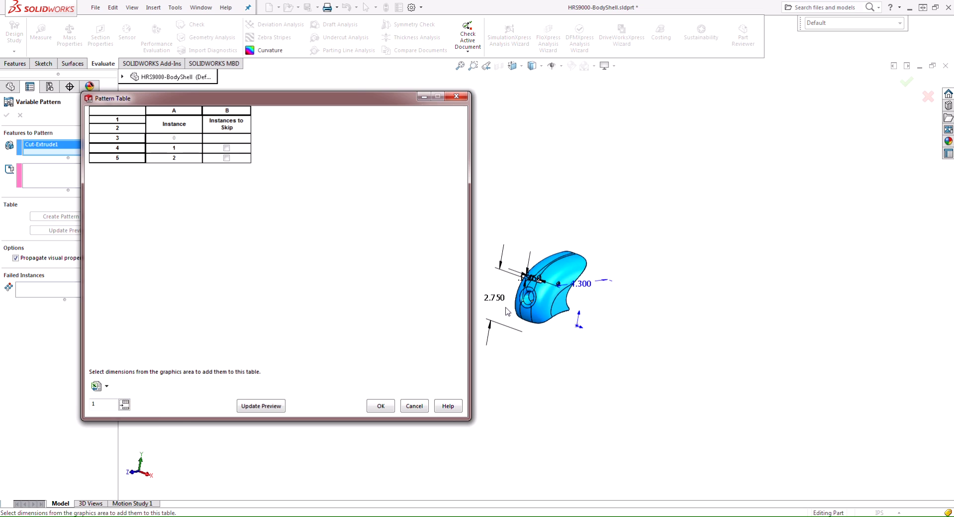
scroll(510, 313, "down", 2)
scroll(494, 298, "down", 2)
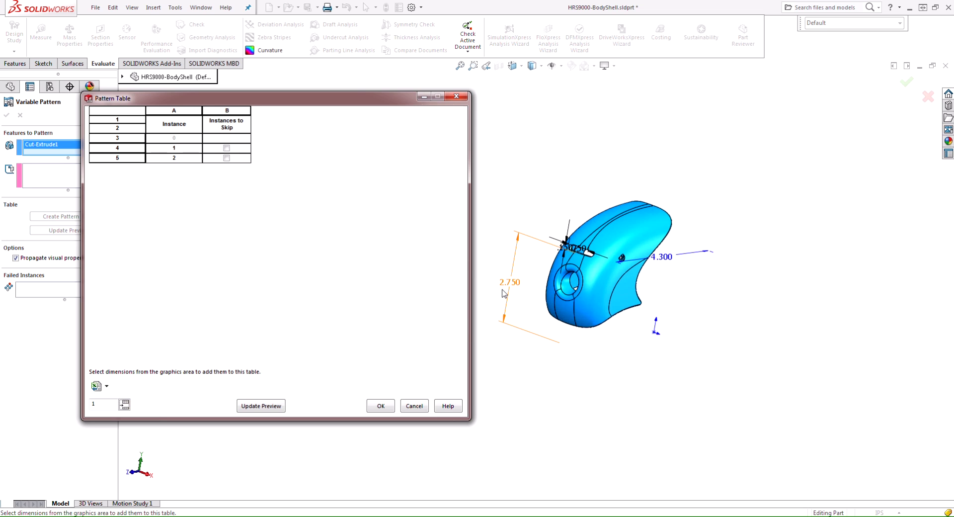
Add the slot's 2.750 in and 0.750 in dimensions as table columns
left_click(509, 289)
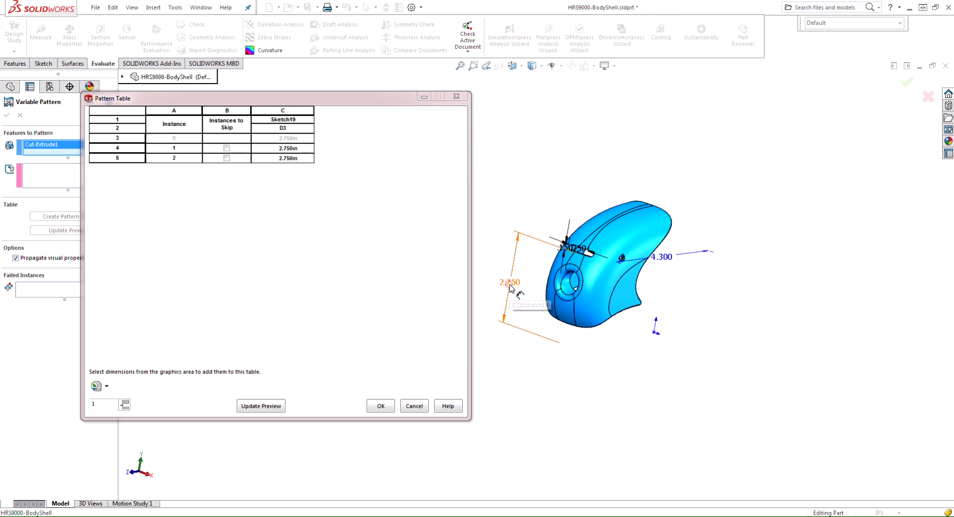
key("ctrl+1")
scroll(597, 281, "down", 2)
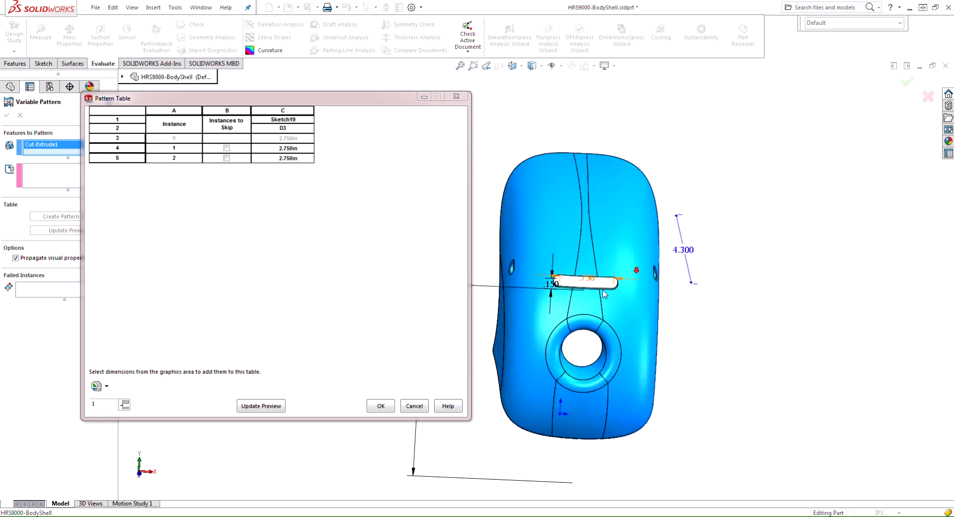
scroll(562, 273, "down", 2)
left_click(551, 268)
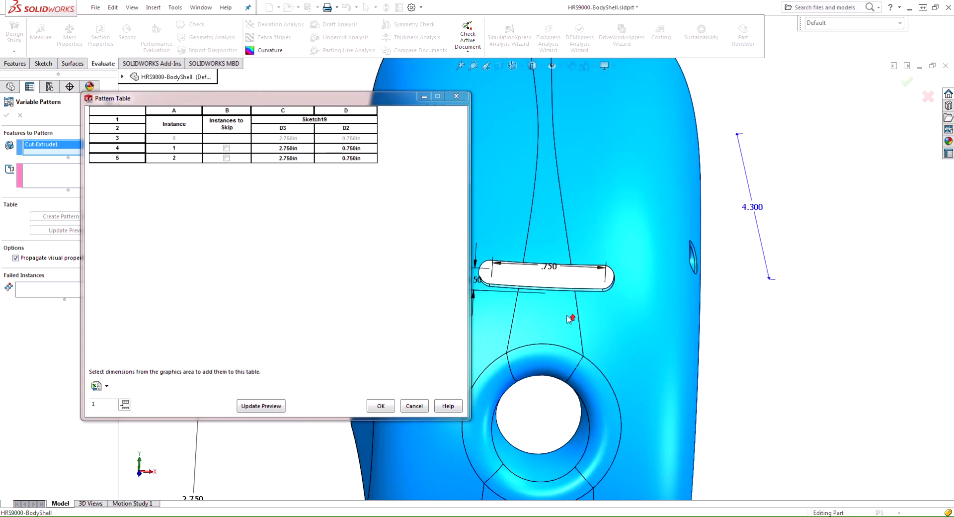
scroll(567, 314, "up", 4)
scroll(566, 318, "up", 2)
middle_click_drag(567, 321, 579, 327)
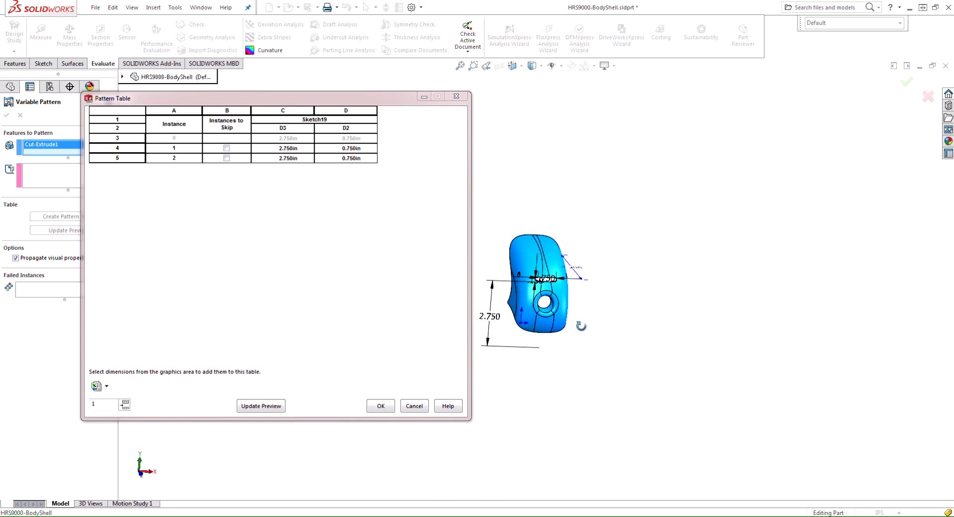
Set the D3 spacing to 3 in for instance 1 and 3.25 in for instance 2
left_click(285, 148)
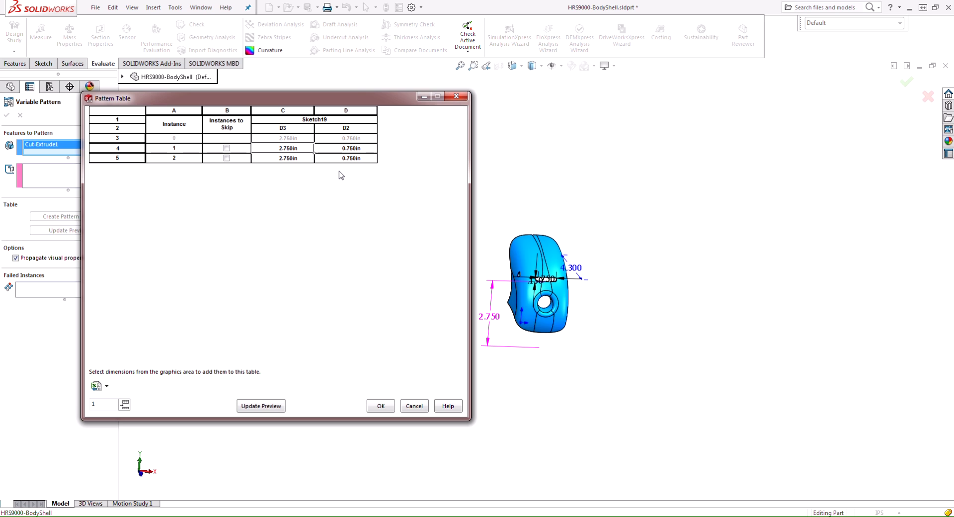
type("3")
left_click(293, 158)
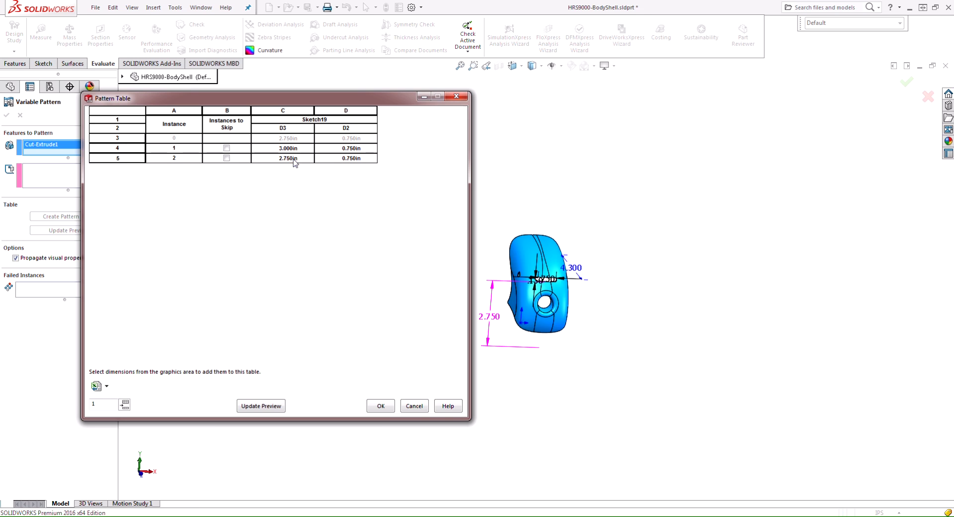
type("3.25")
left_click(349, 192)
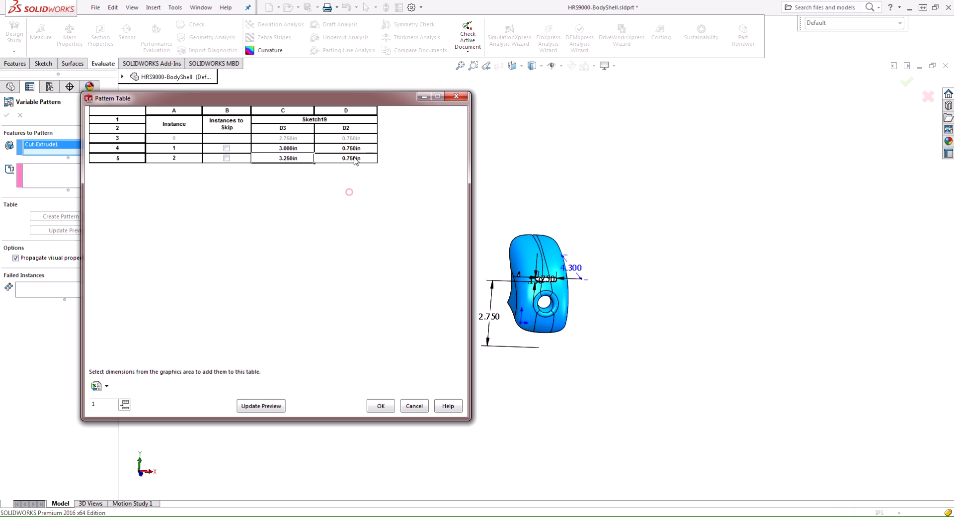
Set the D2 widths to 0.5 in and 0.25 in, then update the preview
left_click(354, 148)
type(".5")
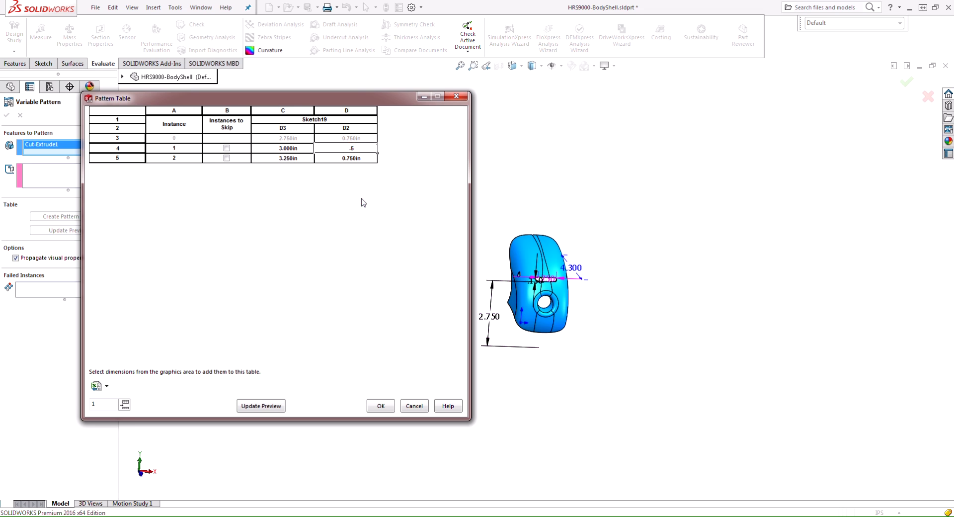
left_click(360, 158)
type(".25")
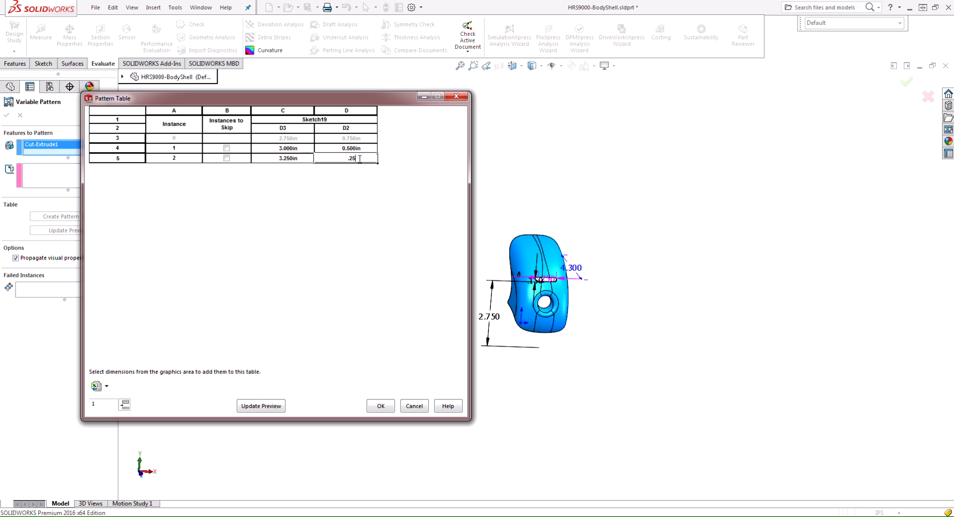
left_click(369, 241)
left_click(267, 401)
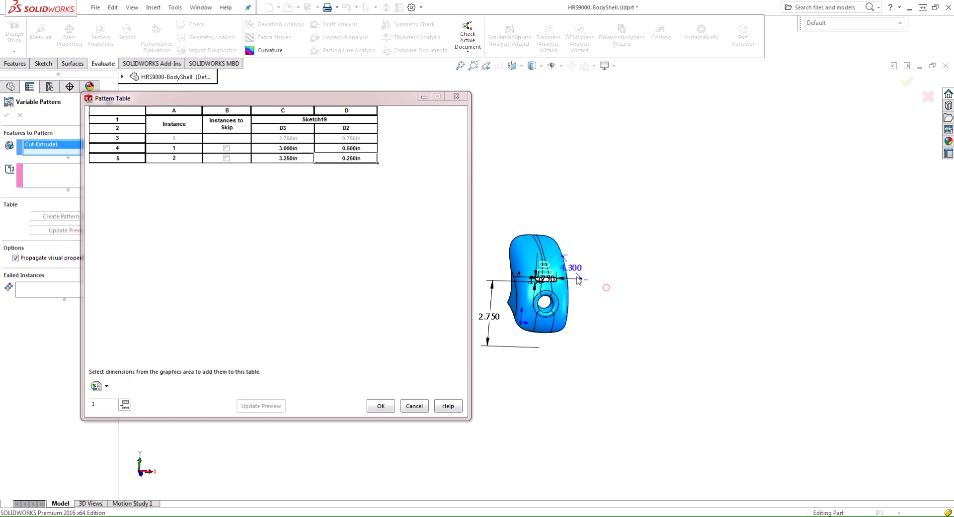
scroll(552, 286, "down", 3)
middle_click_drag(523, 298, 640, 284, "ctrl")
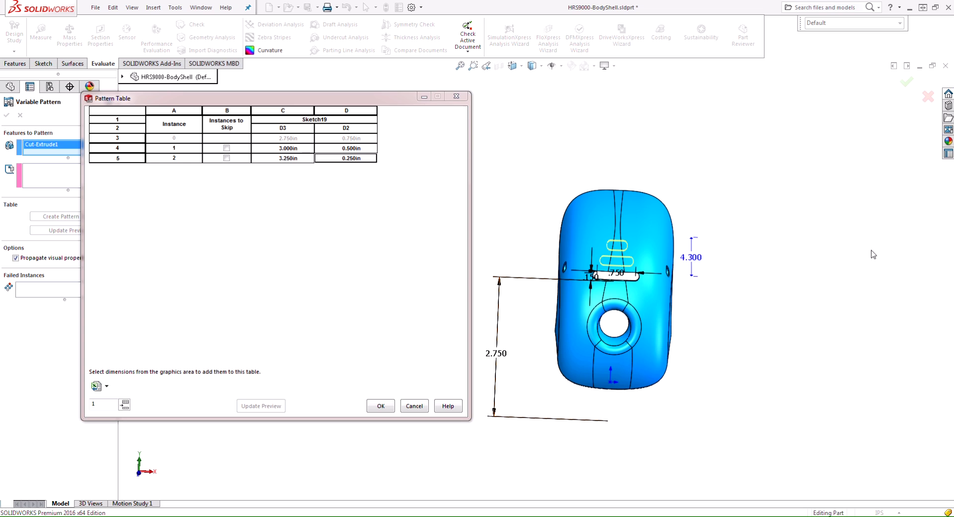
Show the pattern table's Excel import and export options
left_click(107, 387)
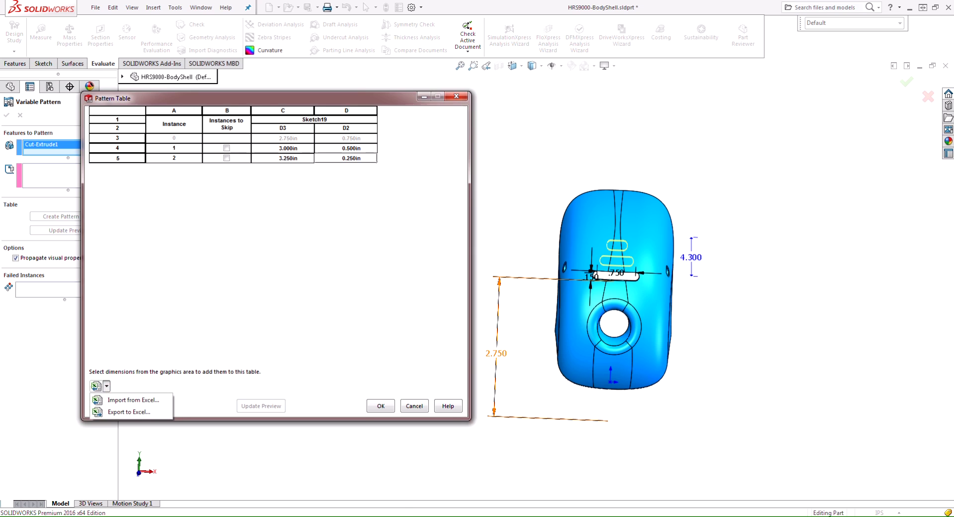
left_click(268, 515)
left_click(321, 472)
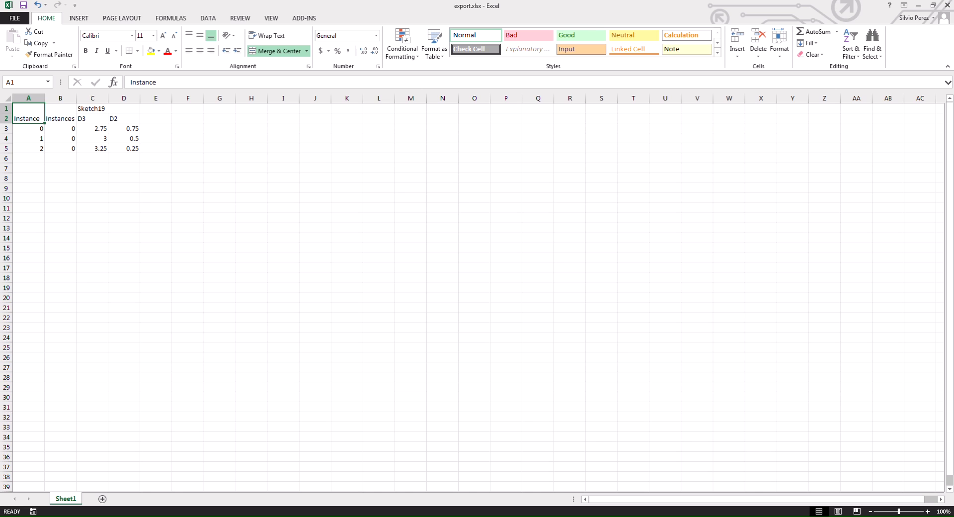
key("alt+Tab")
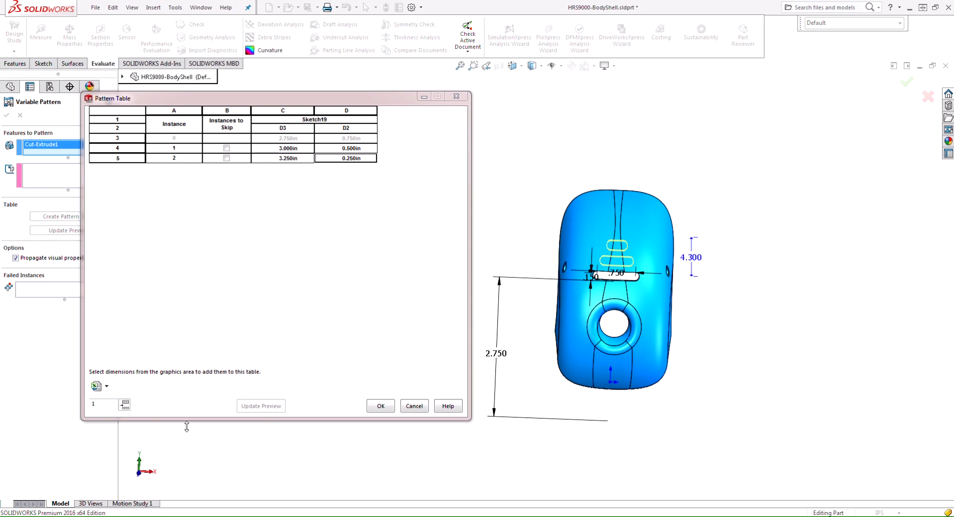
Import import.xlsx from the HRS9000 HawkEye v2 folder into the pattern table
left_click(107, 387)
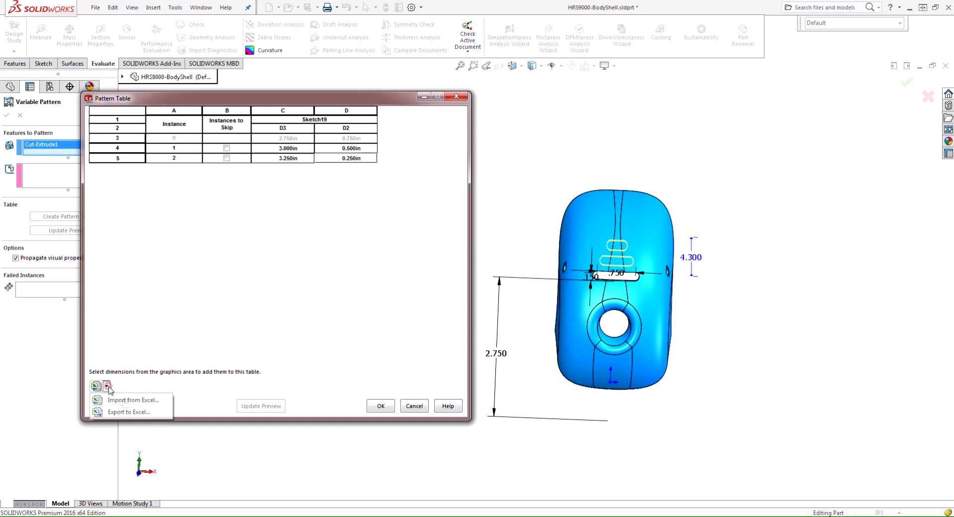
left_click(129, 402)
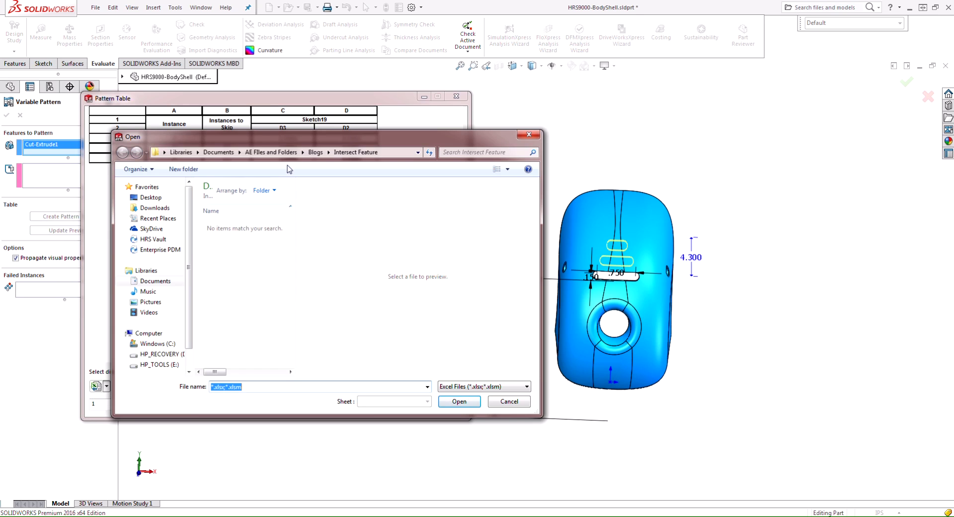
left_click(271, 152)
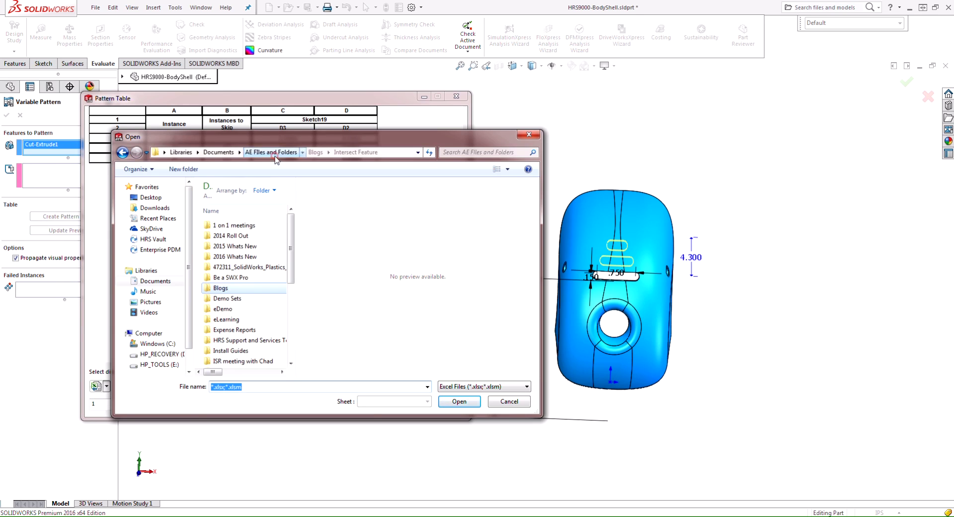
double_click(230, 257)
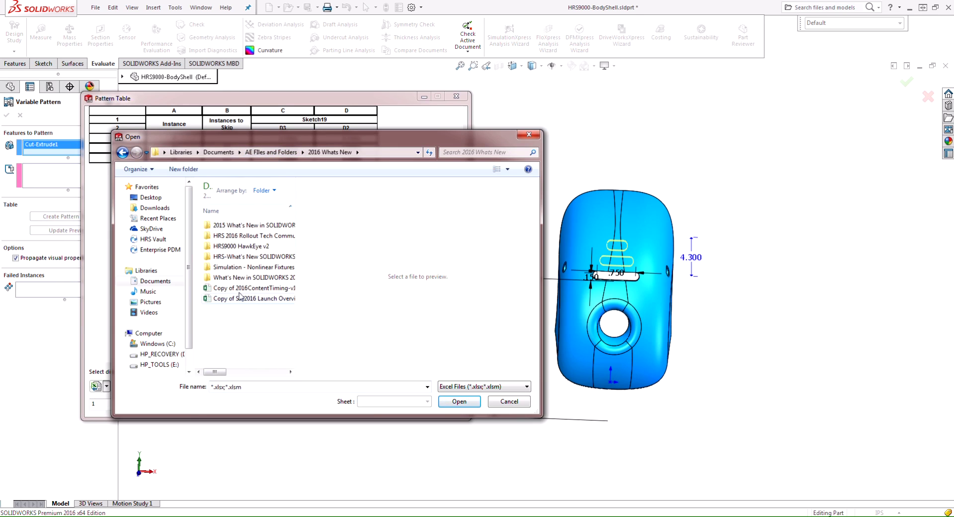
double_click(233, 246)
double_click(223, 267)
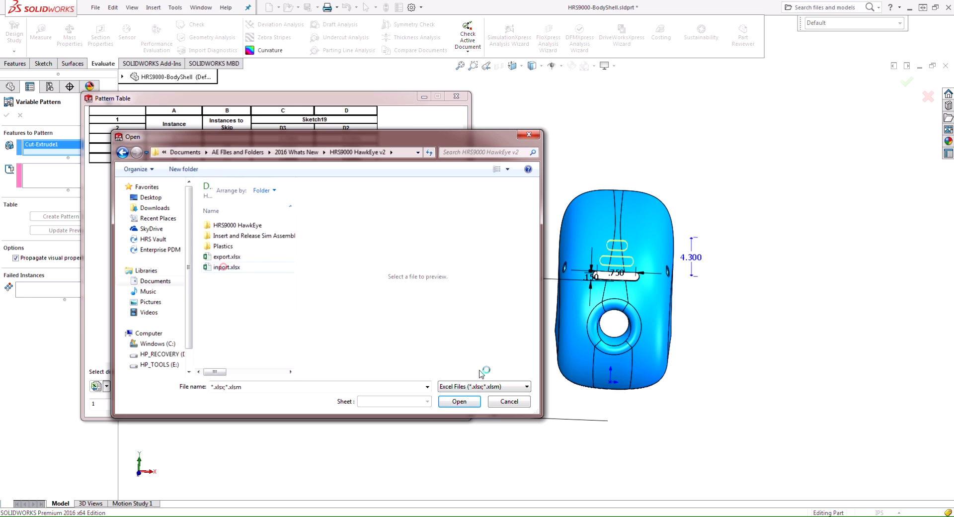
left_click(454, 401)
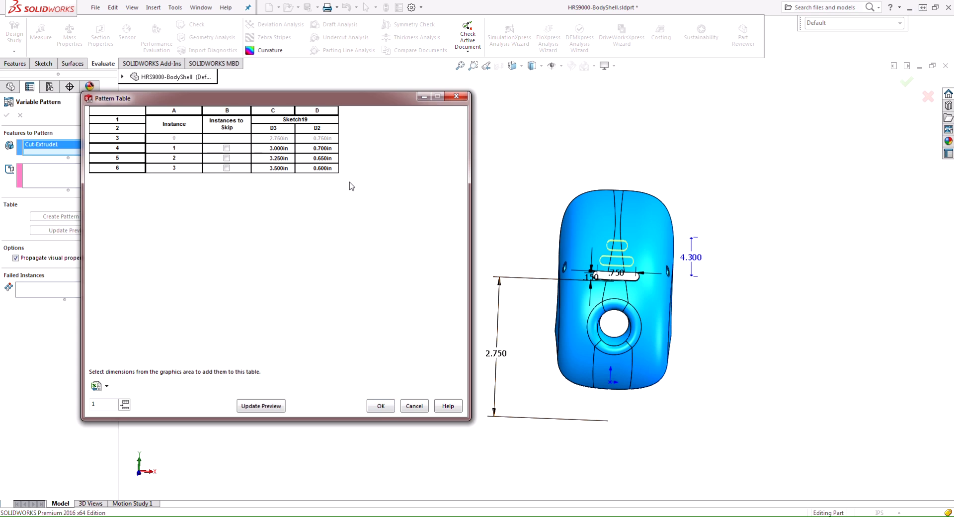
Preview the imported slot sizes, accept the table, and finish the variable pattern
left_click(265, 404)
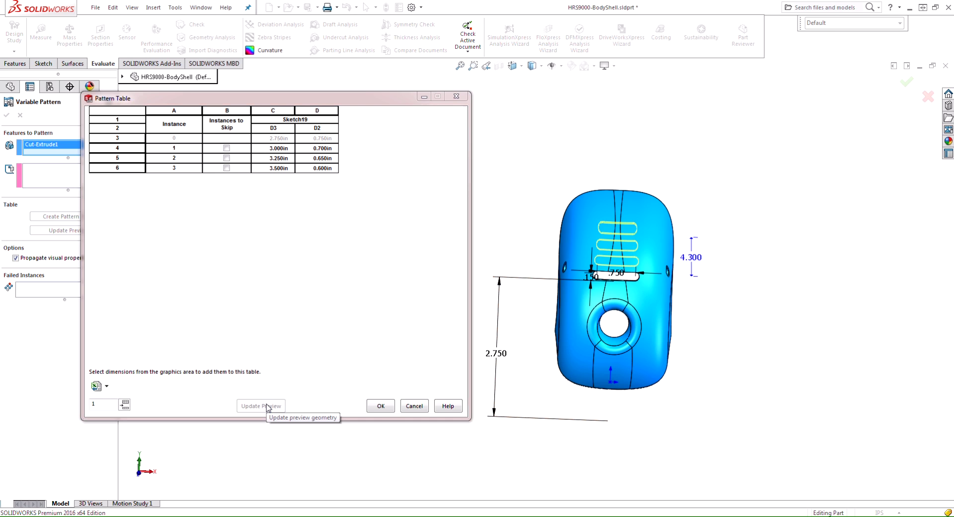
left_click(382, 406)
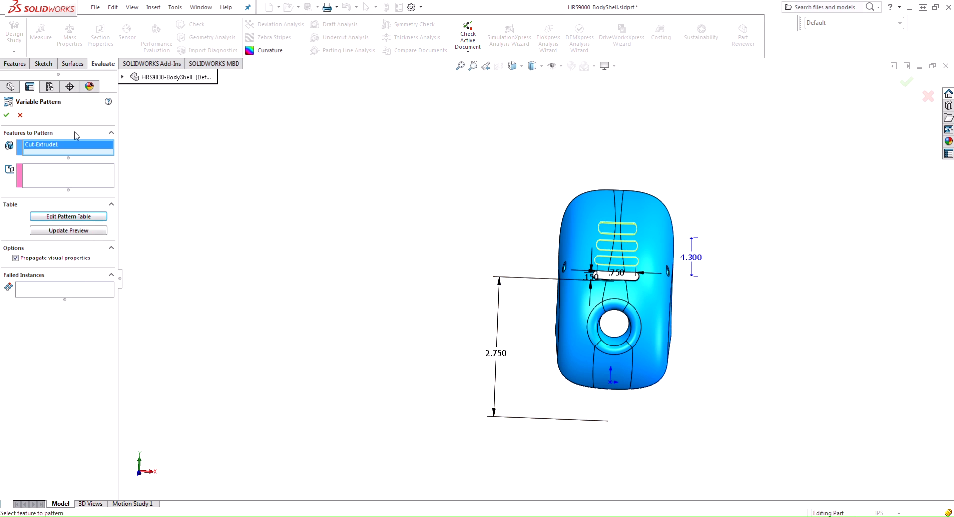
left_click(7, 114)
mouse_move(726, 304)
middle_mouse_down()
mouse_move(673, 255)
mouse_move(684, 273)
middle_mouse_up()
scroll(631, 263, "down", 4)
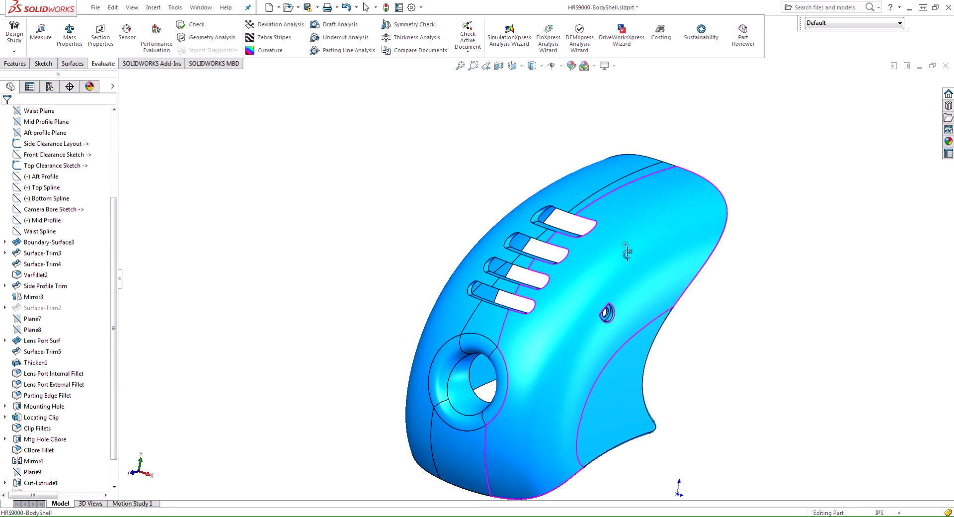